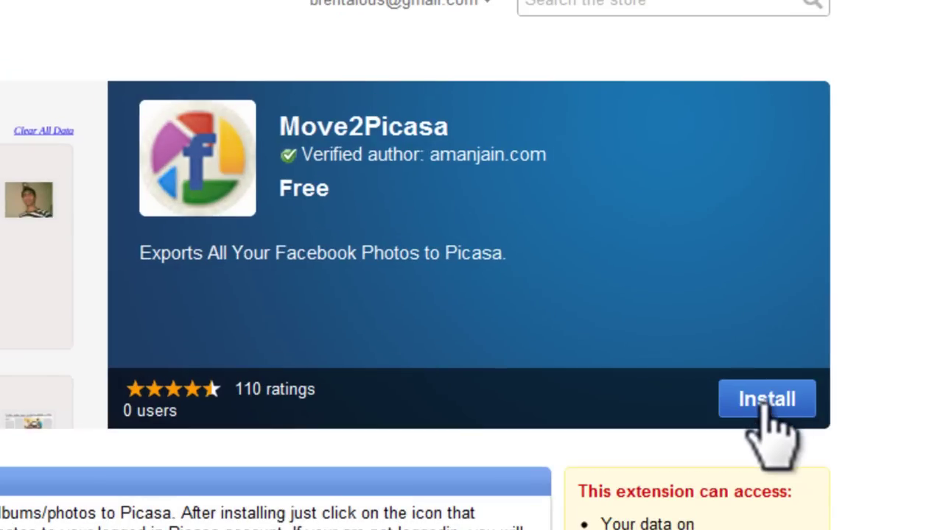
- Install Move2Picasa from the Chrome Web Store and log into it with Facebook
{"action": "left_click", "coordinate": [764, 406]}
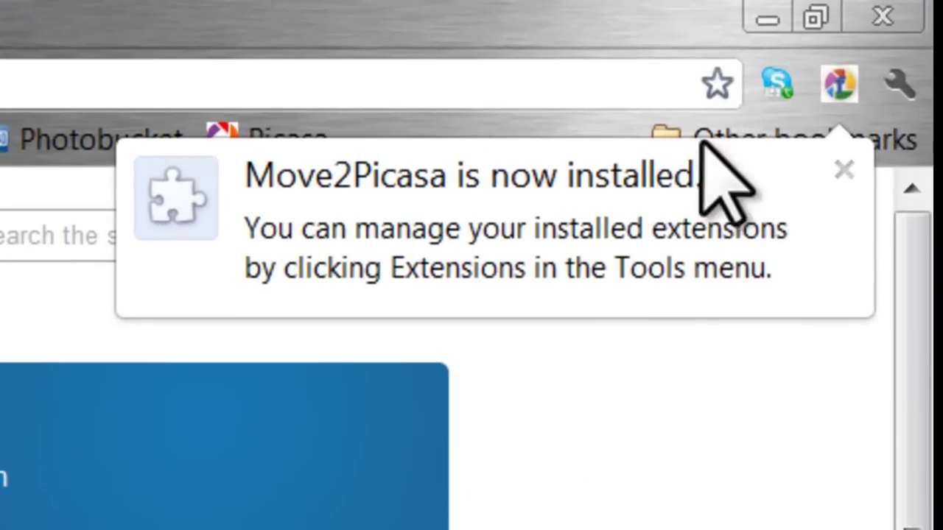
{"action": "left_click", "coordinate": [842, 85]}
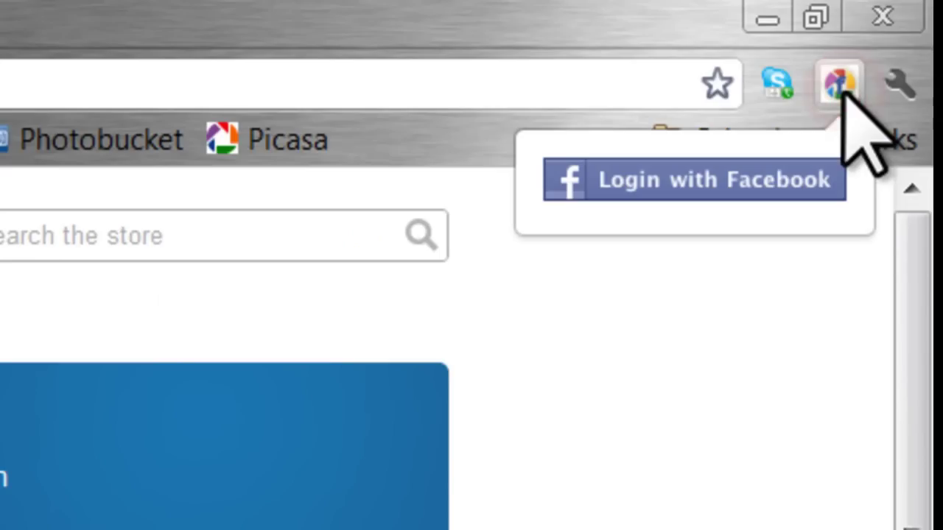
{"action": "left_click", "coordinate": [755, 184]}
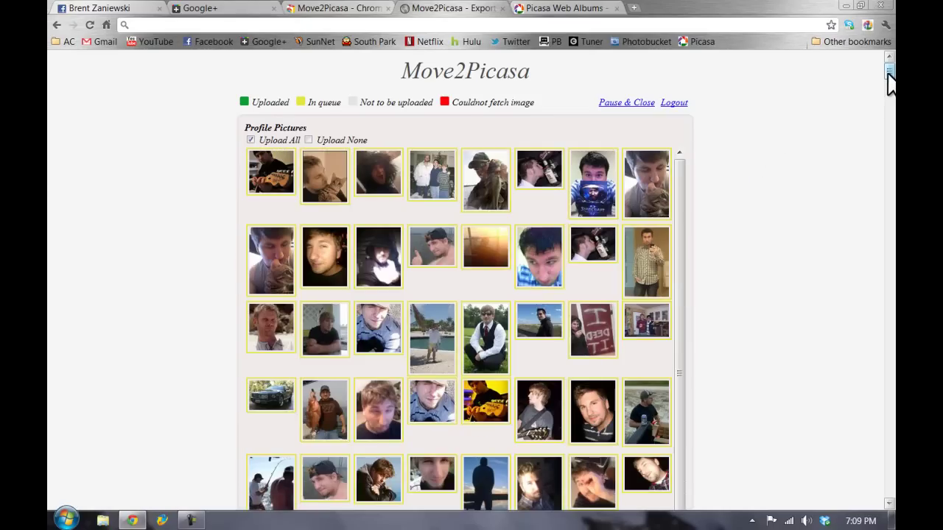
- Review the fully queued Facebook albums down to Naples/Marco Isle and the Upload button
{"action": "left_click_drag", "start_coordinate": [890, 82], "coordinate": [889, 94]}
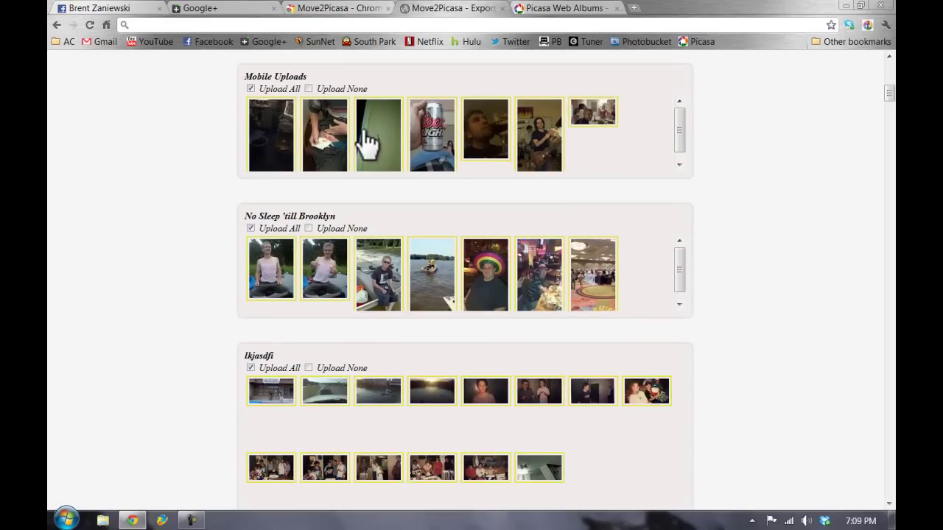
{"action": "scroll", "coordinate": [328, 129], "scroll_direction": "up", "scroll_amount": 2}
{"action": "scroll", "coordinate": [326, 133], "scroll_direction": "up", "scroll_amount": 4}
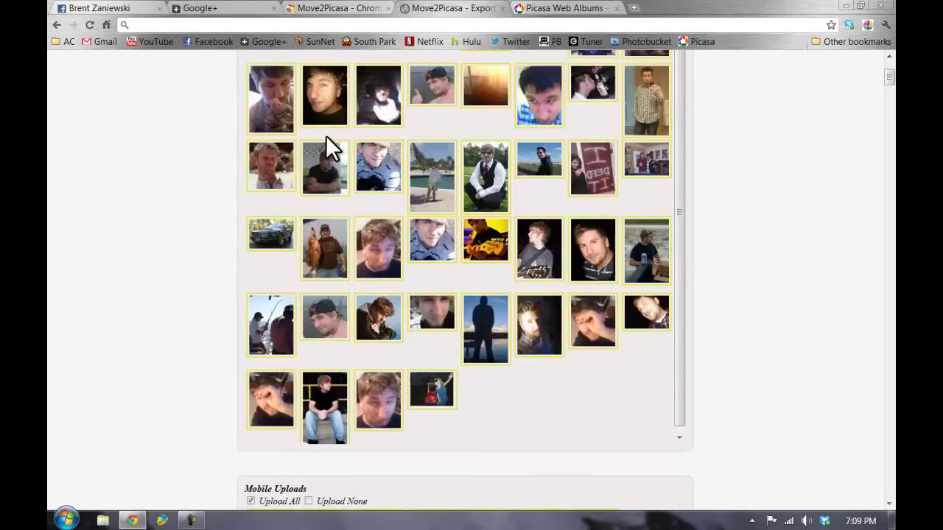
{"action": "scroll", "coordinate": [328, 140], "scroll_direction": "up", "scroll_amount": 2}
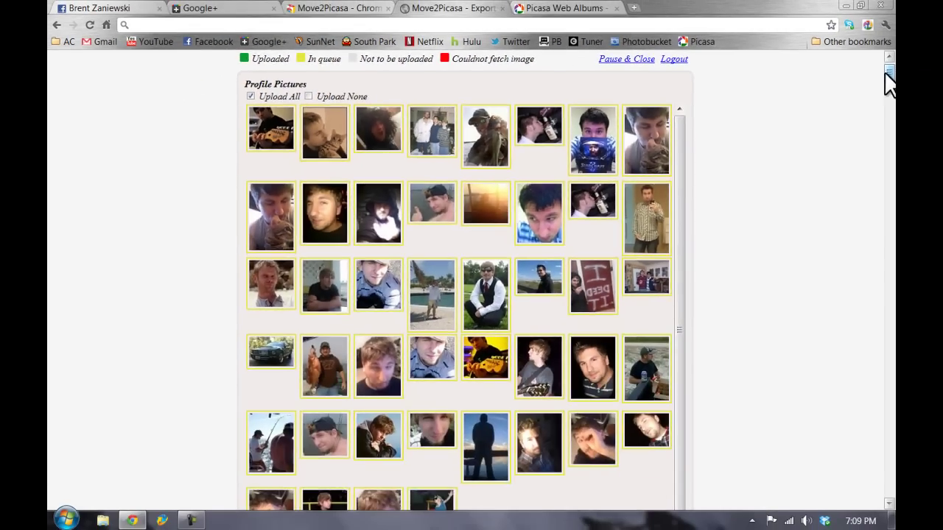
{"action": "mouse_move", "coordinate": [887, 73]}
{"action": "left_mouse_down"}
{"action": "mouse_move", "coordinate": [880, 266]}
{"action": "mouse_move", "coordinate": [892, 464]}
{"action": "mouse_move", "coordinate": [891, 495]}
{"action": "mouse_move", "coordinate": [880, 499]}
{"action": "left_mouse_up"}
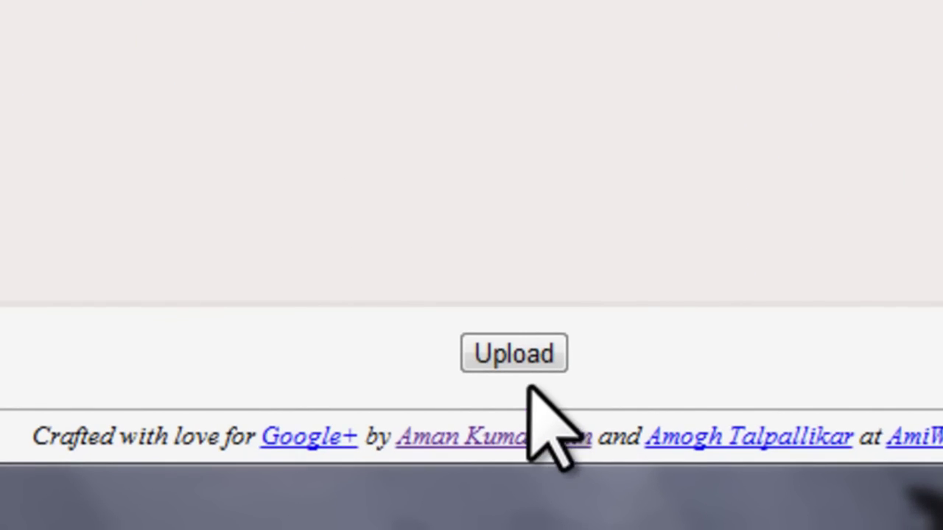
- Upload all 875 Facebook photos to Picasa, dismissing the performance notification
{"action": "left_click", "coordinate": [511, 356]}
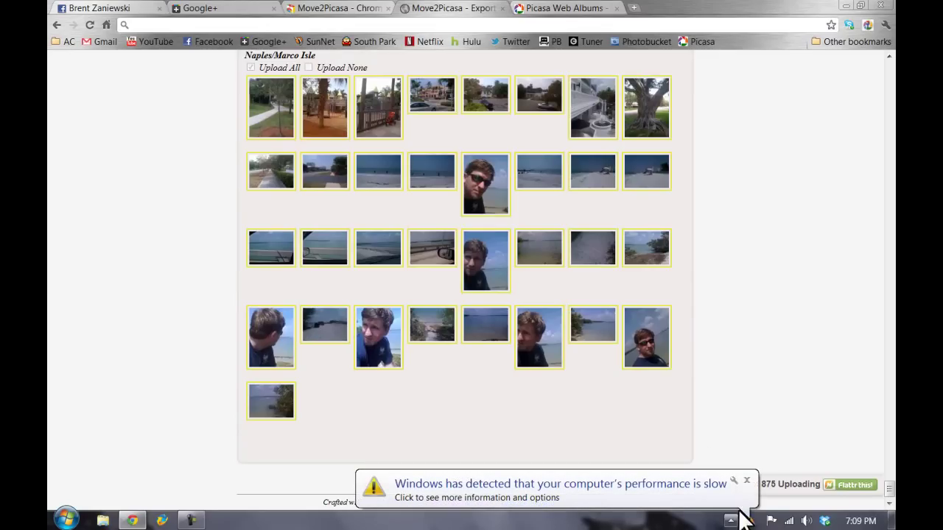
{"action": "left_click", "coordinate": [746, 481]}
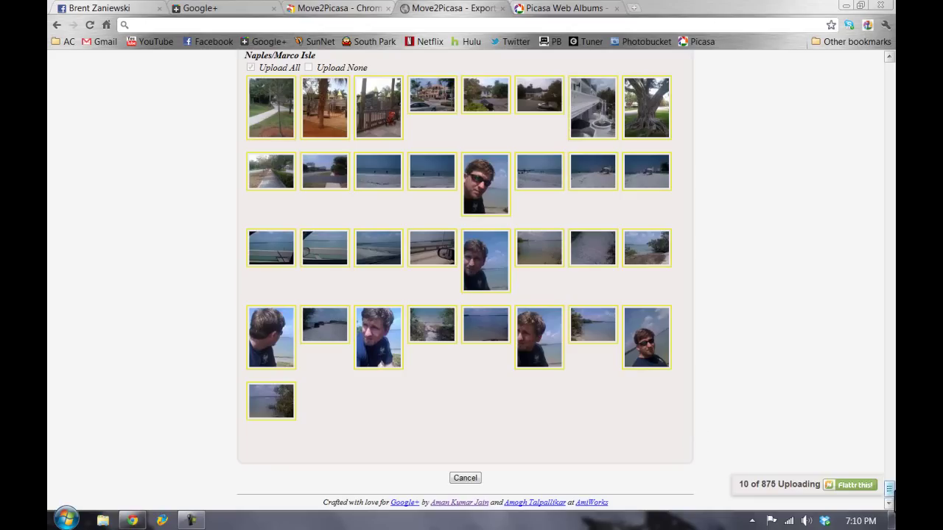
{"action": "left_click_drag", "start_coordinate": [888, 489], "coordinate": [884, 59]}
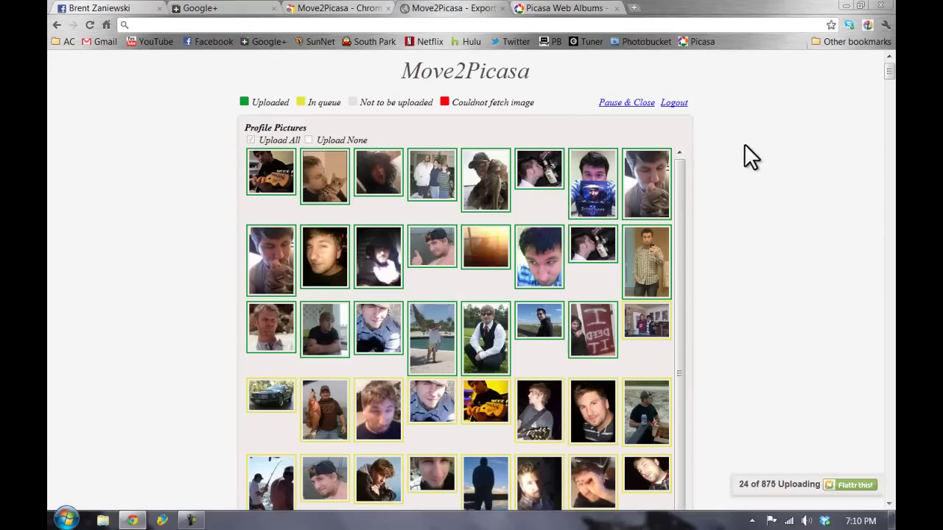
- Open My Photos in Picasa Web Albums and browse the 29 imported albums
{"action": "left_click", "coordinate": [554, 9]}
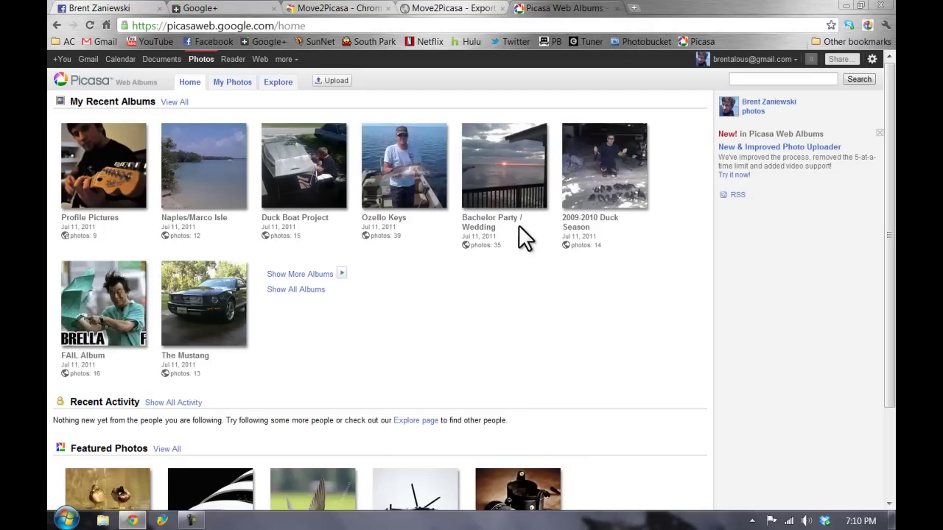
{"action": "left_click", "coordinate": [176, 104]}
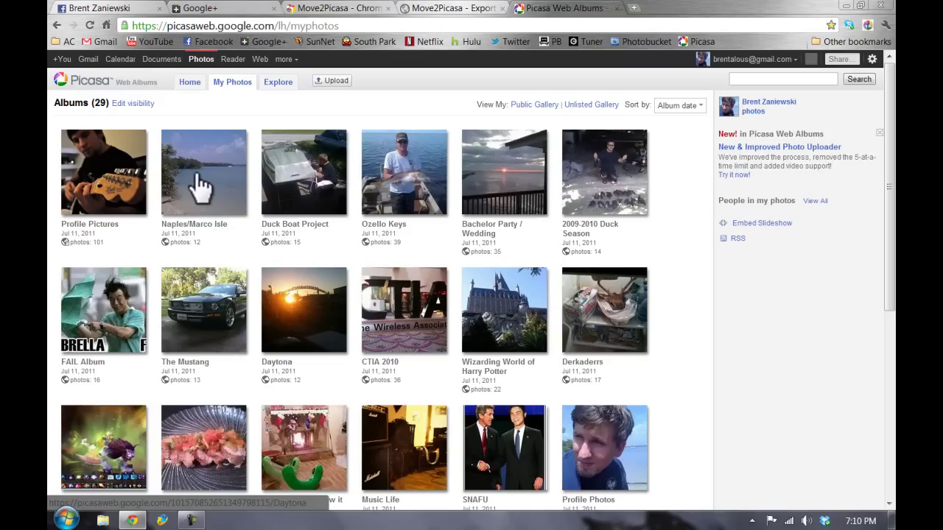
{"action": "scroll", "coordinate": [162, 151], "scroll_direction": "down", "scroll_amount": 2}
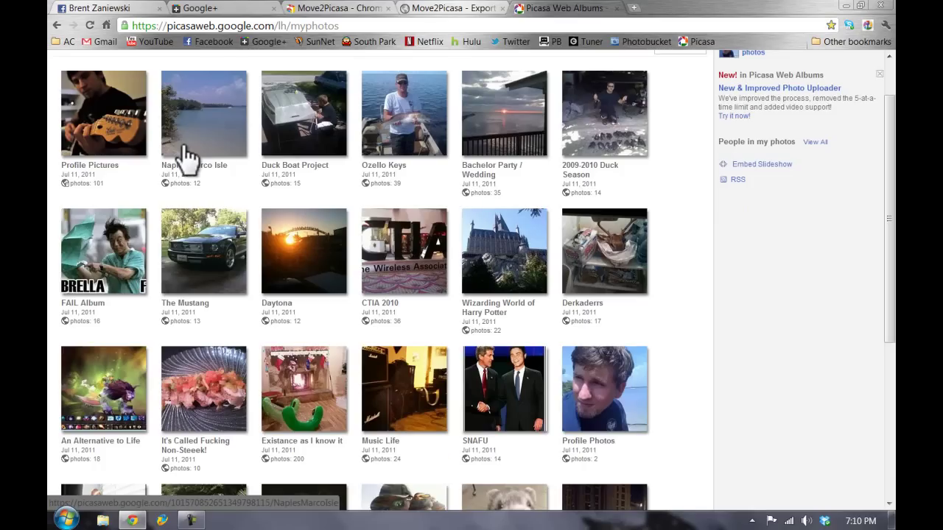
{"action": "scroll", "coordinate": [189, 158], "scroll_direction": "up", "scroll_amount": 2}
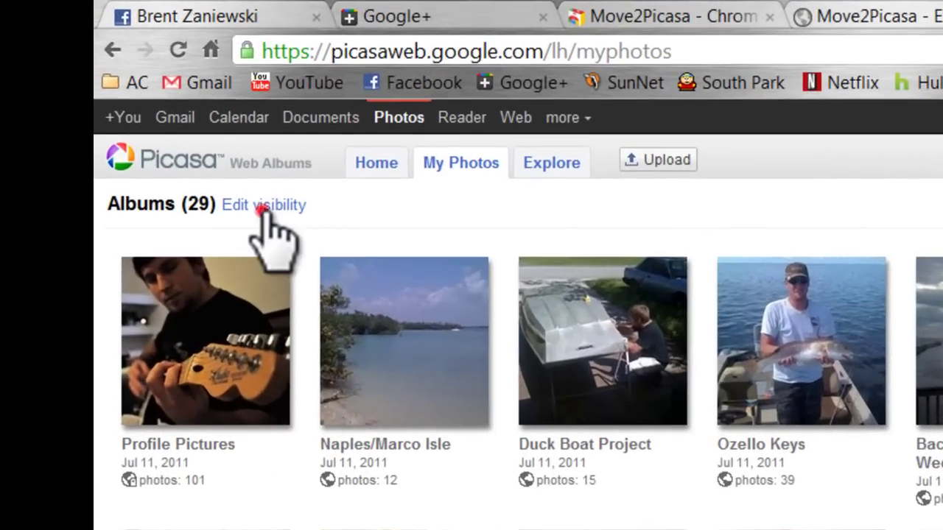
- In album visibility settings, set Wizarding World of Harry Potter back to Public
{"action": "left_click", "coordinate": [215, 168]}
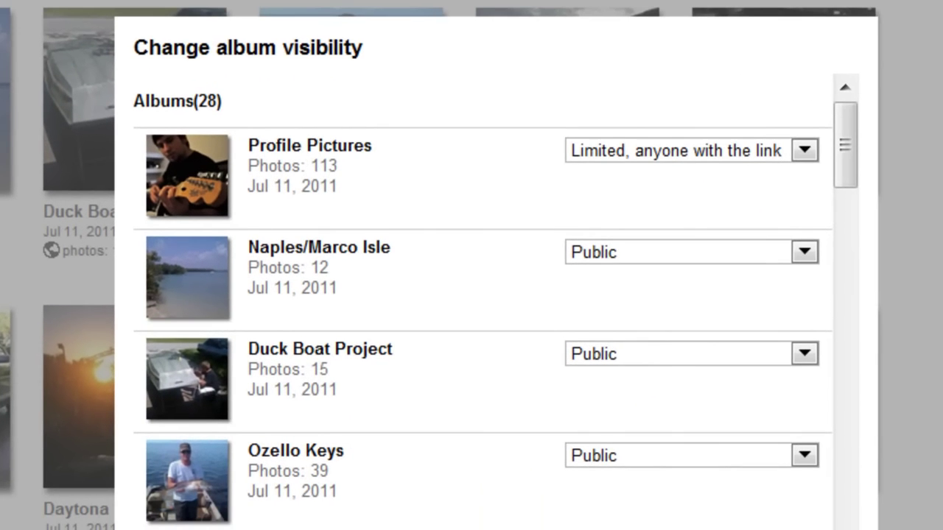
{"action": "left_click_drag", "start_coordinate": [847, 152], "coordinate": [833, 300]}
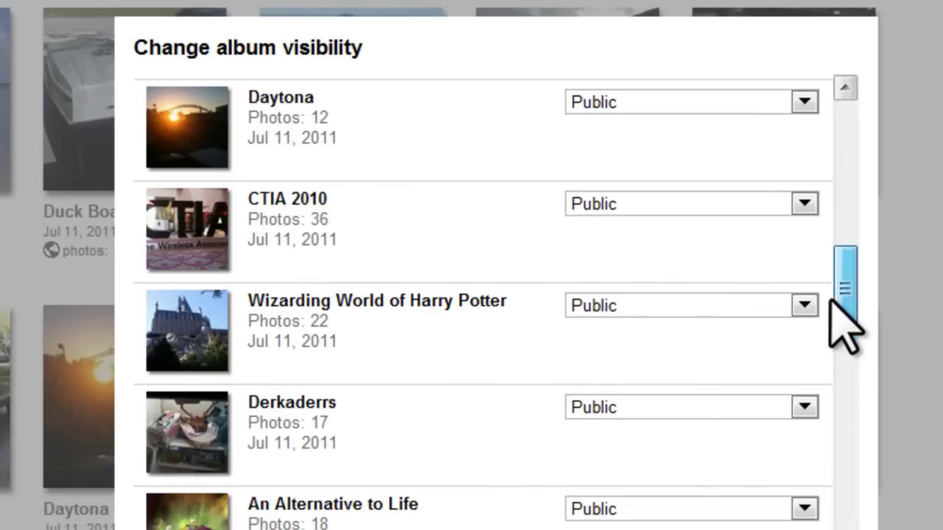
{"action": "left_click", "coordinate": [723, 305]}
{"action": "left_click", "coordinate": [719, 368]}
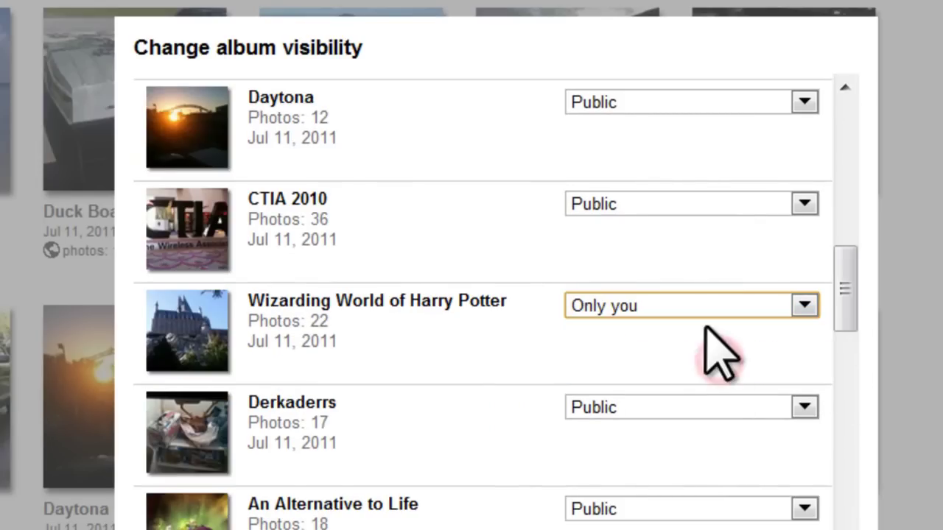
{"action": "left_click", "coordinate": [701, 303]}
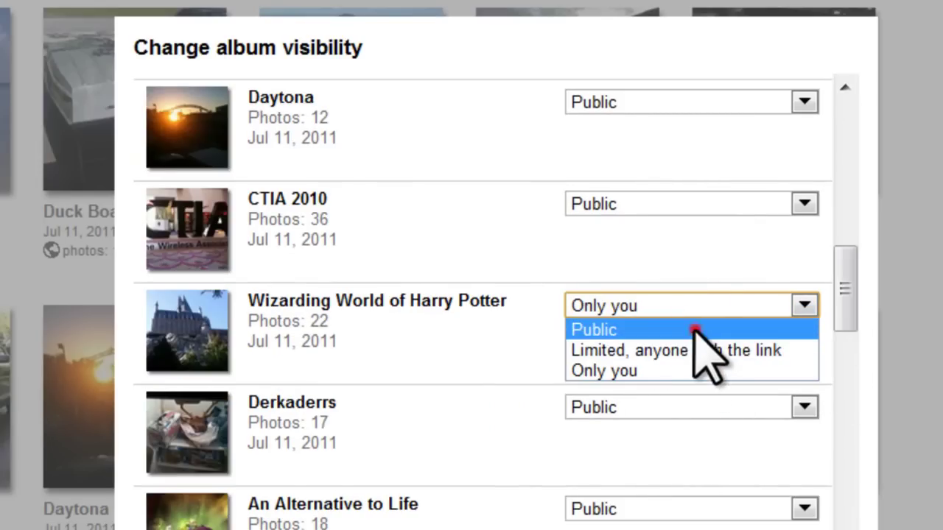
{"action": "left_click", "coordinate": [695, 329]}
{"action": "left_click_drag", "start_coordinate": [844, 274], "coordinate": [846, 100]}
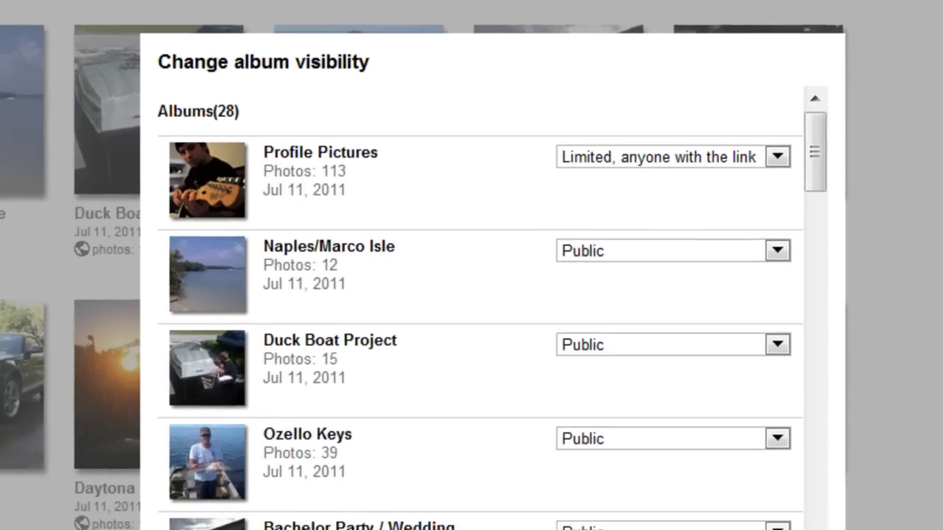
- Close visibility settings and browse all imported albums in Google+ profile Photos
{"action": "left_click", "coordinate": [464, 252]}
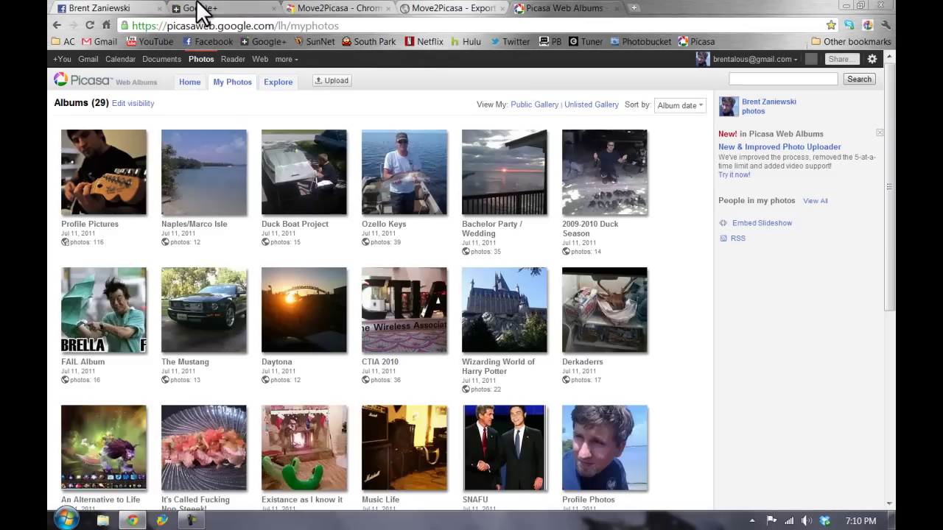
{"action": "left_click", "coordinate": [200, 8]}
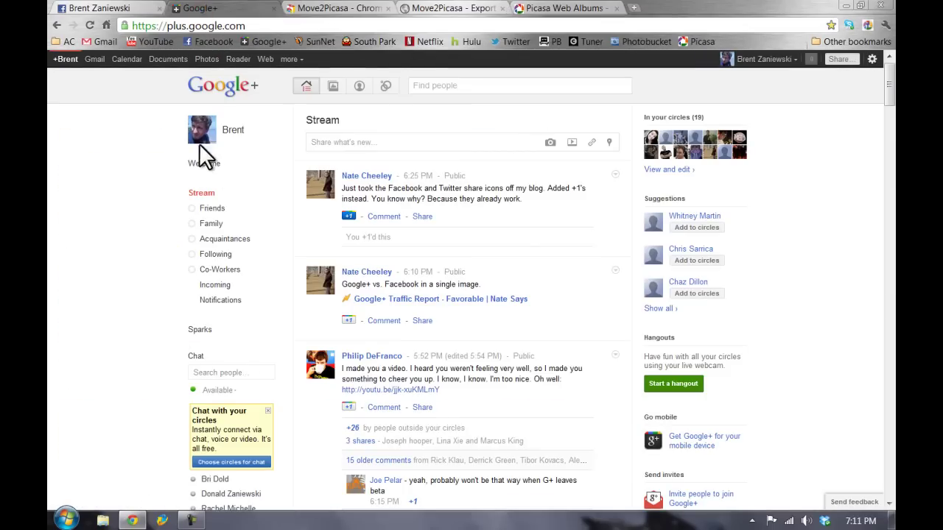
{"action": "left_click", "coordinate": [199, 133]}
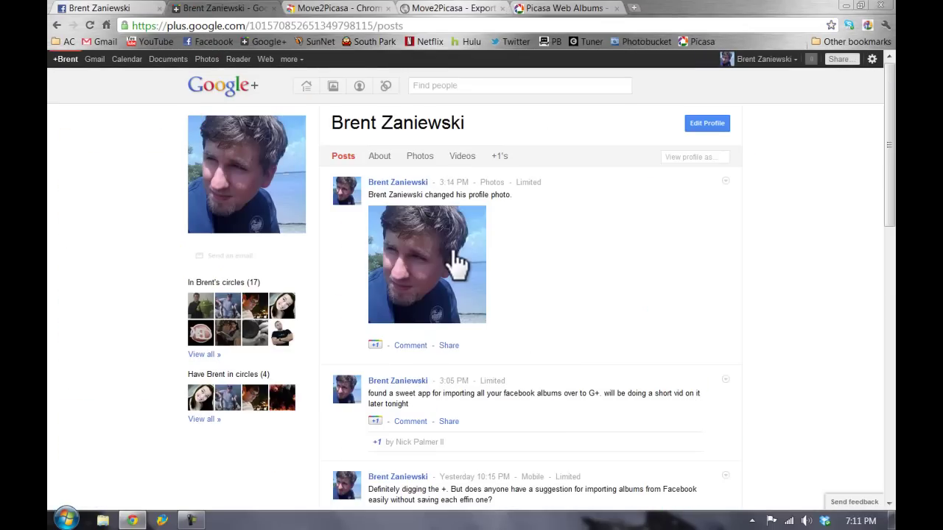
{"action": "left_click", "coordinate": [420, 156]}
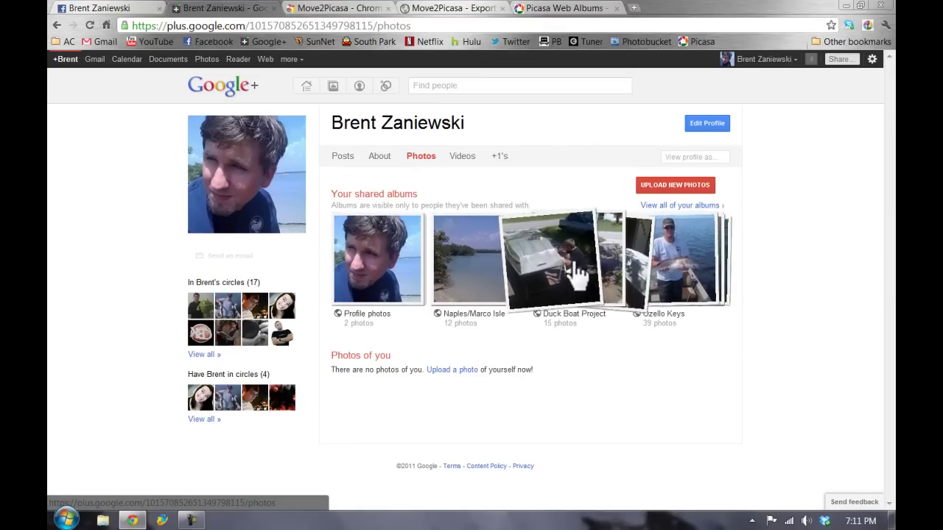
{"action": "left_click", "coordinate": [690, 205]}
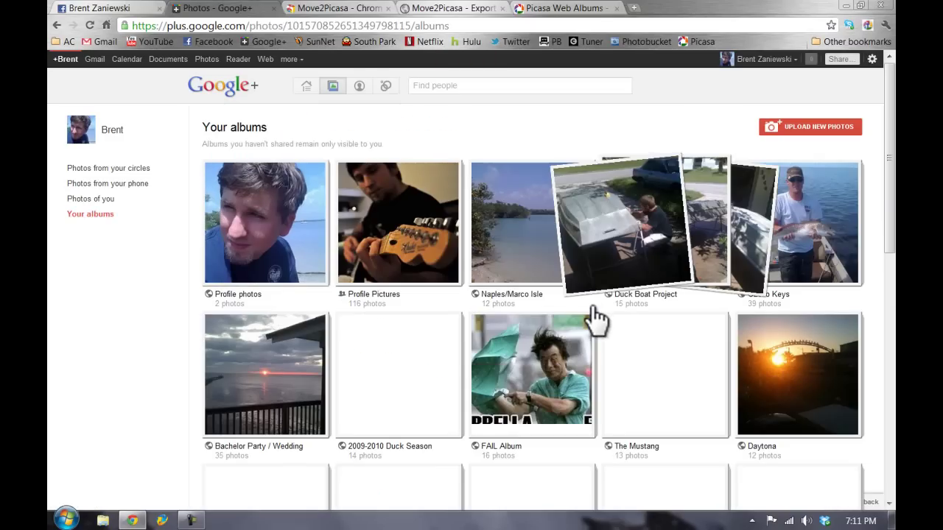
{"action": "scroll", "coordinate": [596, 319], "scroll_direction": "down", "scroll_amount": 1}
{"action": "scroll", "coordinate": [595, 319], "scroll_direction": "down", "scroll_amount": 1}
{"action": "scroll", "coordinate": [596, 318], "scroll_direction": "down", "scroll_amount": 3}
{"action": "scroll", "coordinate": [596, 320], "scroll_direction": "down", "scroll_amount": 1}
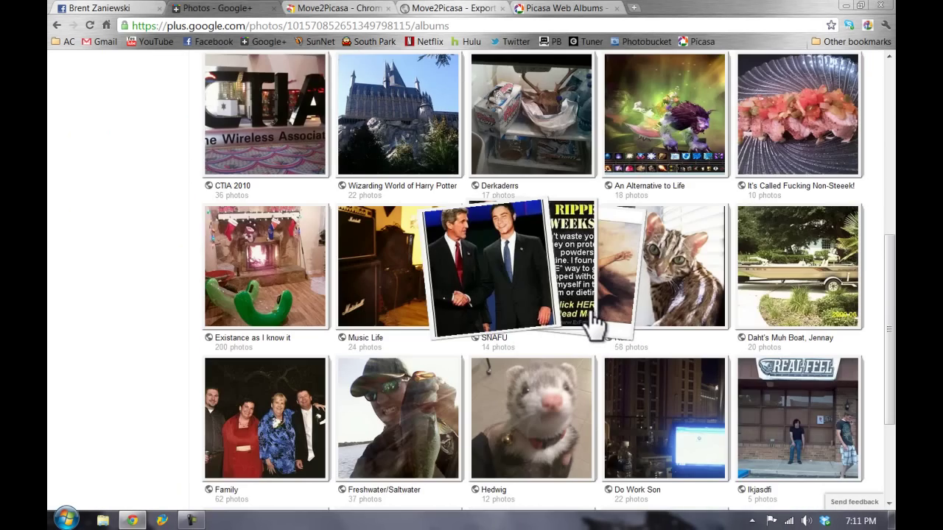
{"action": "scroll", "coordinate": [589, 339], "scroll_direction": "up", "scroll_amount": 2}
{"action": "scroll", "coordinate": [586, 353], "scroll_direction": "up", "scroll_amount": 3}
{"action": "scroll", "coordinate": [579, 346], "scroll_direction": "up", "scroll_amount": 1}
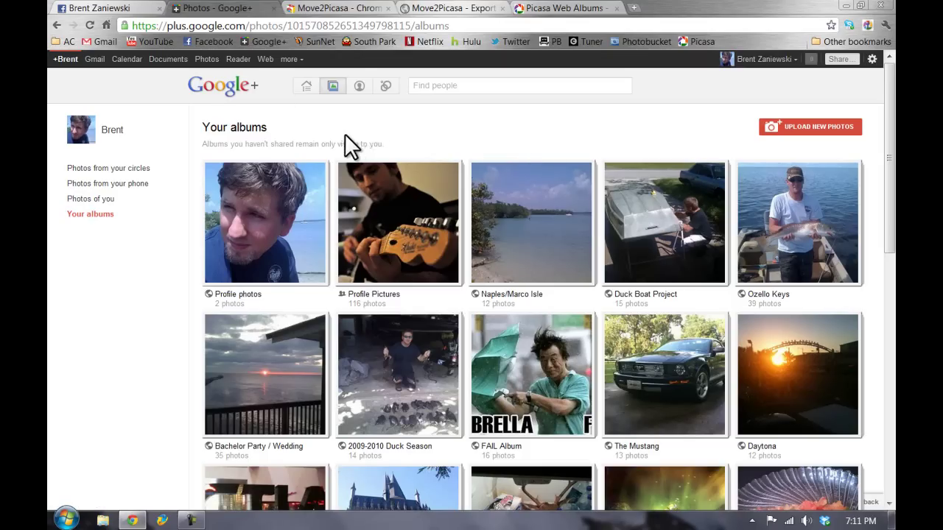
- Check Move2Picasa upload progress (75 of 875), then return to its Installed store listing
{"action": "left_click", "coordinate": [594, 8]}
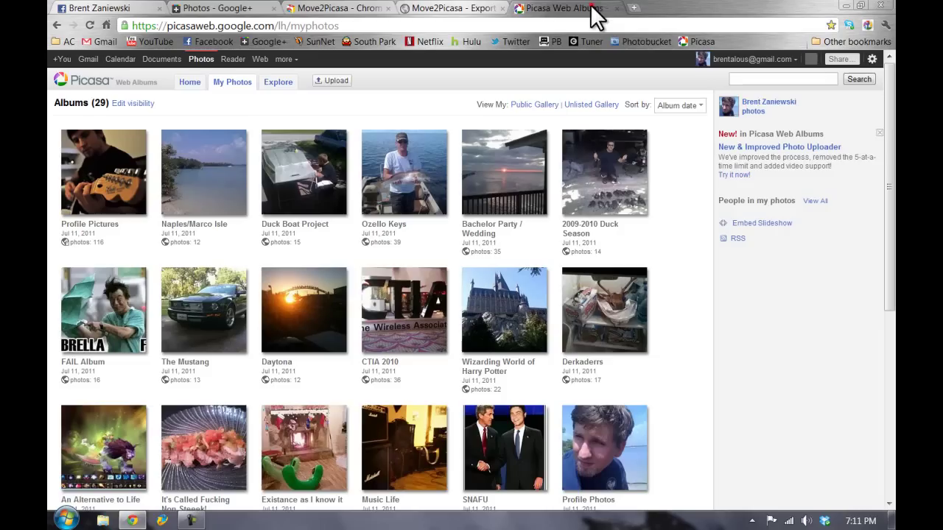
{"action": "left_click", "coordinate": [483, 9]}
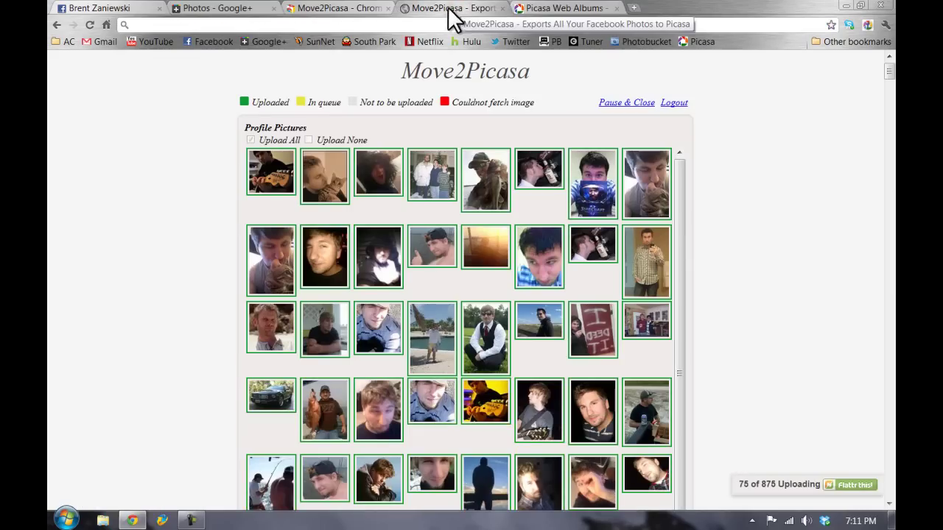
{"action": "left_click", "coordinate": [335, 11]}
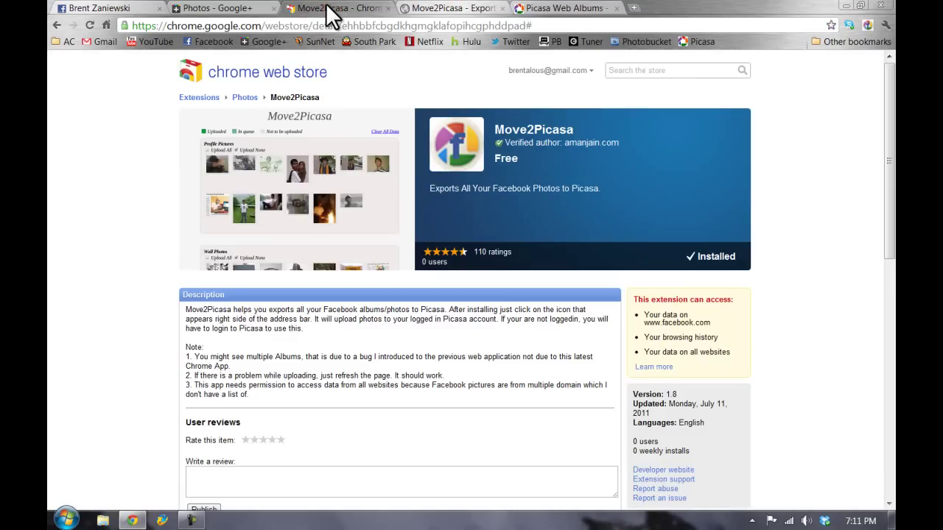